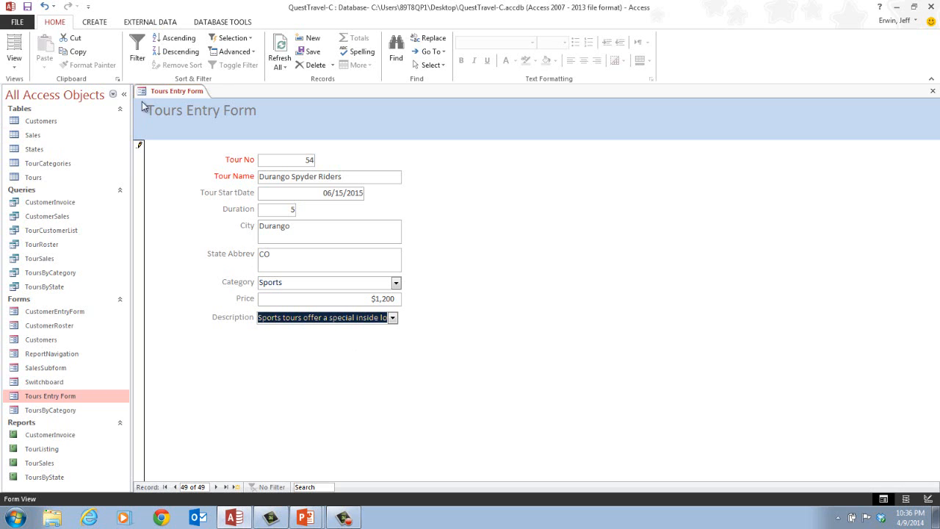
- In the Tours Entry Form's Design View, size the City and State Abbrev labels and text boxes to the shortest
{"action": "right_click", "coordinate": [162, 91]}
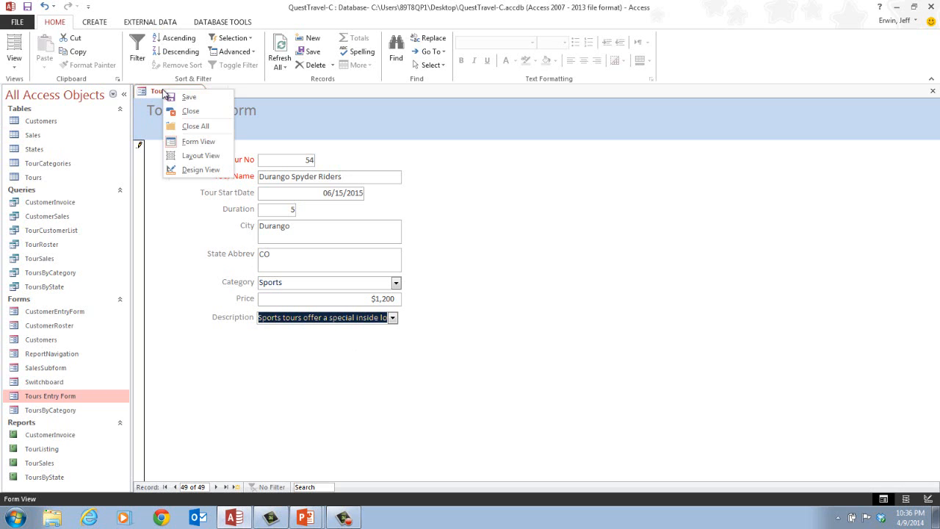
{"action": "left_click", "coordinate": [211, 172]}
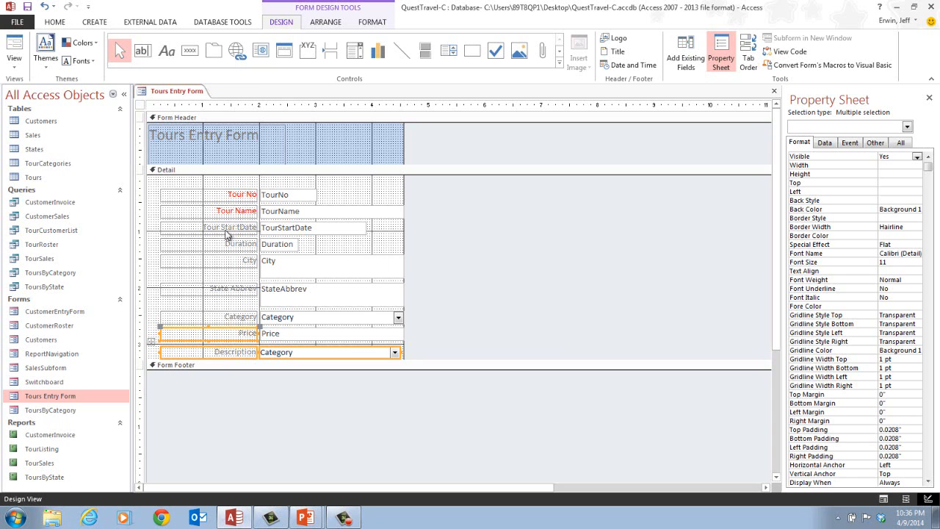
{"action": "left_click", "coordinate": [235, 263]}
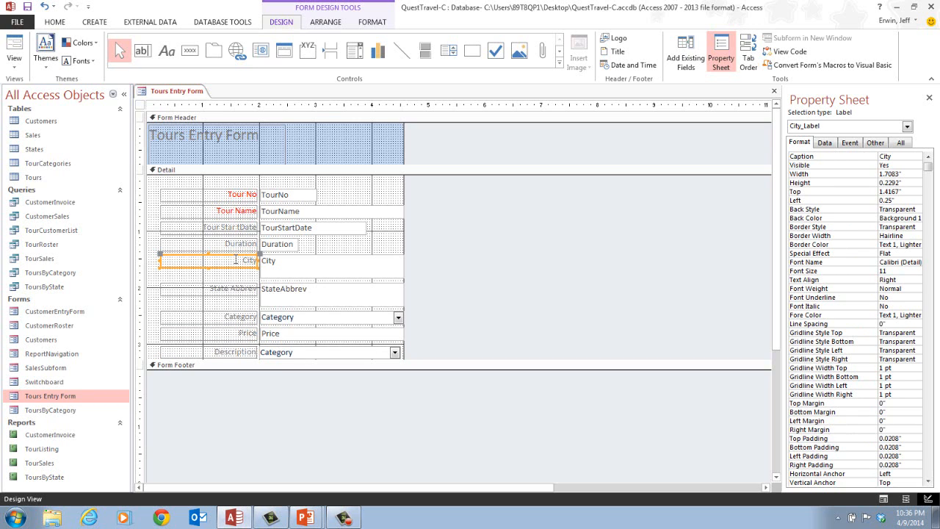
{"action": "left_click", "coordinate": [314, 262], "text": "shift"}
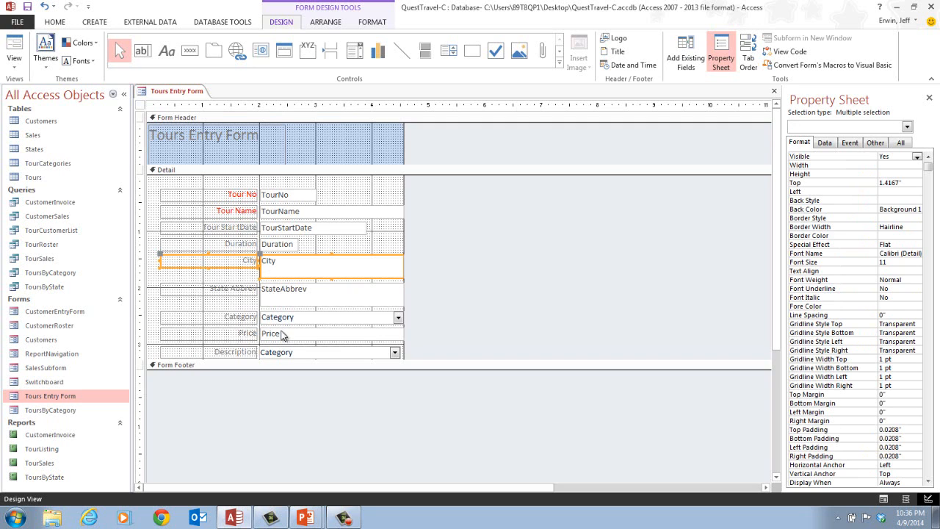
{"action": "left_click", "coordinate": [233, 289], "text": "shift"}
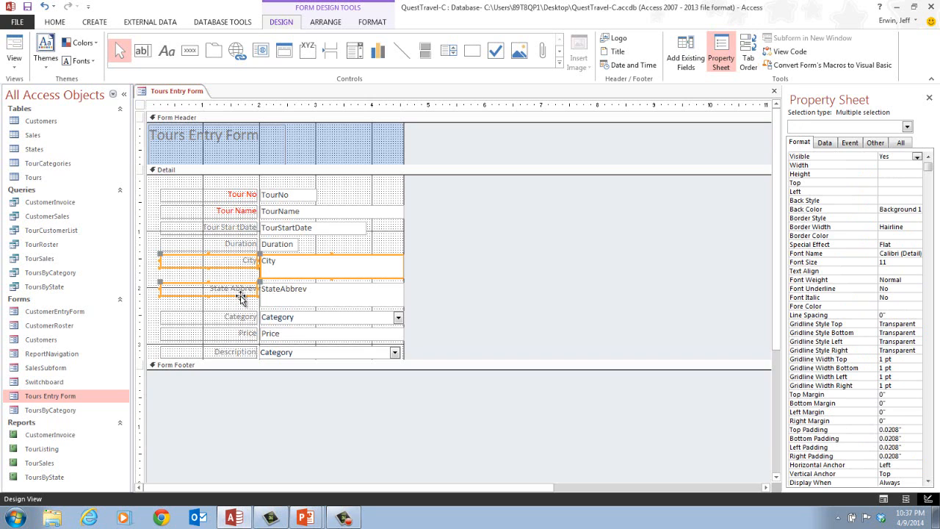
{"action": "left_click", "coordinate": [291, 294], "text": "shift"}
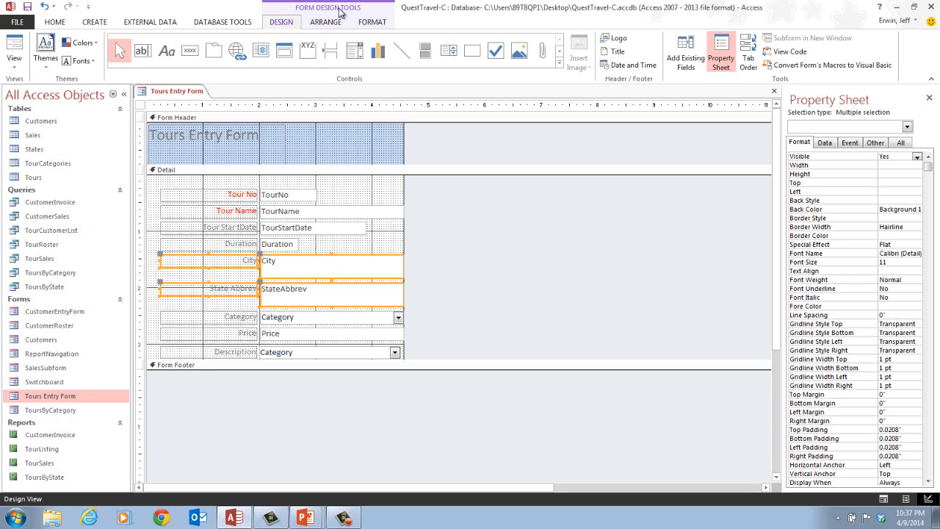
{"action": "left_click", "coordinate": [324, 23]}
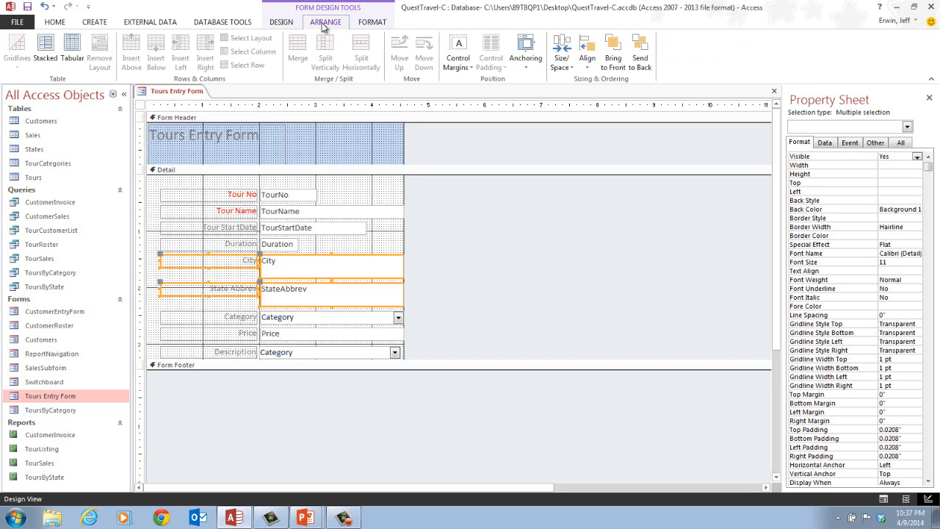
{"action": "left_click", "coordinate": [568, 67]}
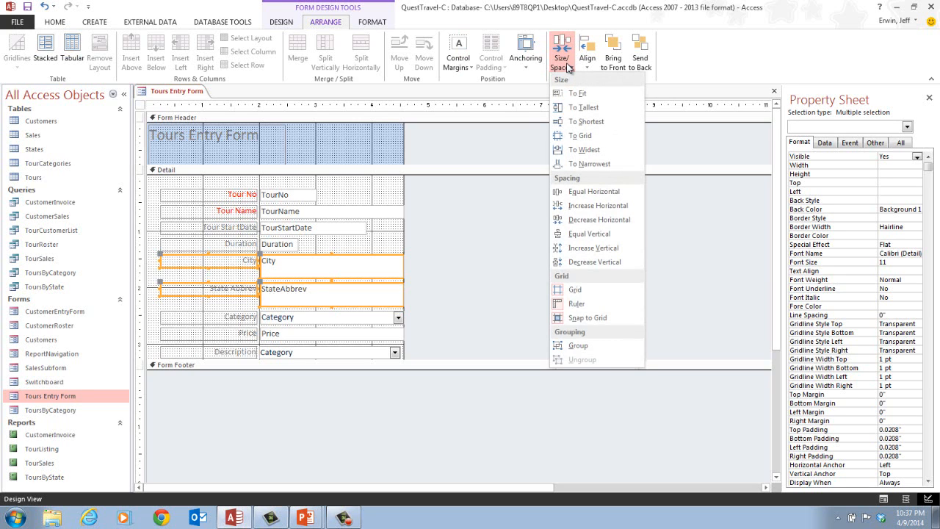
{"action": "left_click", "coordinate": [602, 121]}
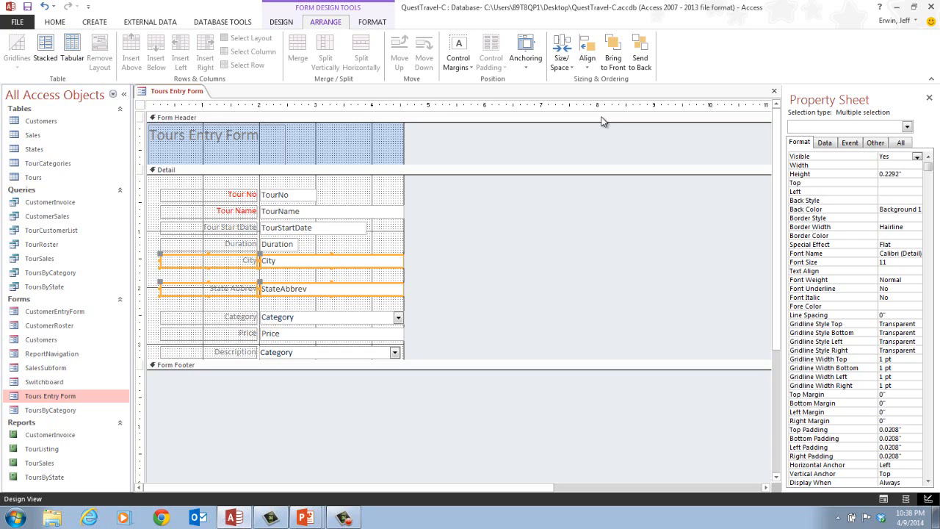
{"action": "left_click", "coordinate": [393, 243]}
{"action": "left_click", "coordinate": [393, 243]}
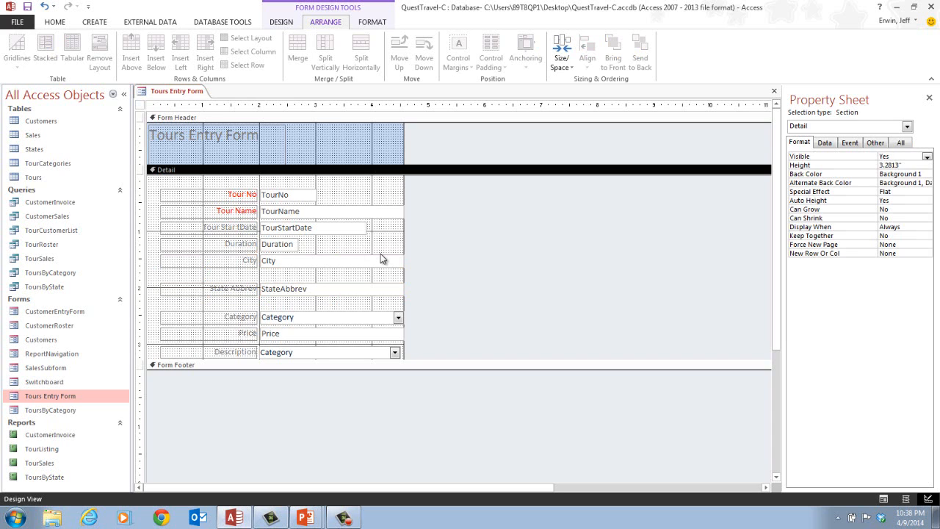
- Move the StateAbbrev text box down to just above Category, and the City text box down to just above StateAbbrev
{"action": "left_click", "coordinate": [304, 289]}
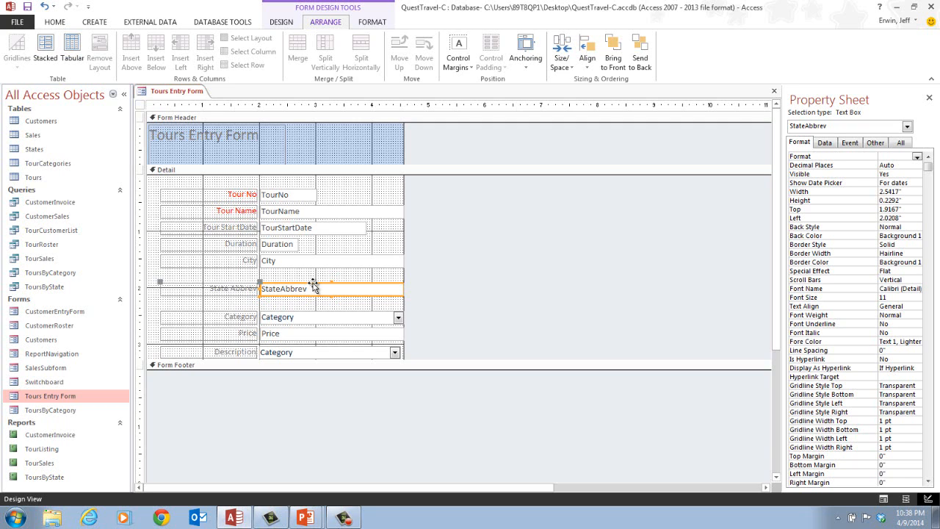
{"action": "left_click_drag", "start_coordinate": [313, 284], "coordinate": [312, 296]}
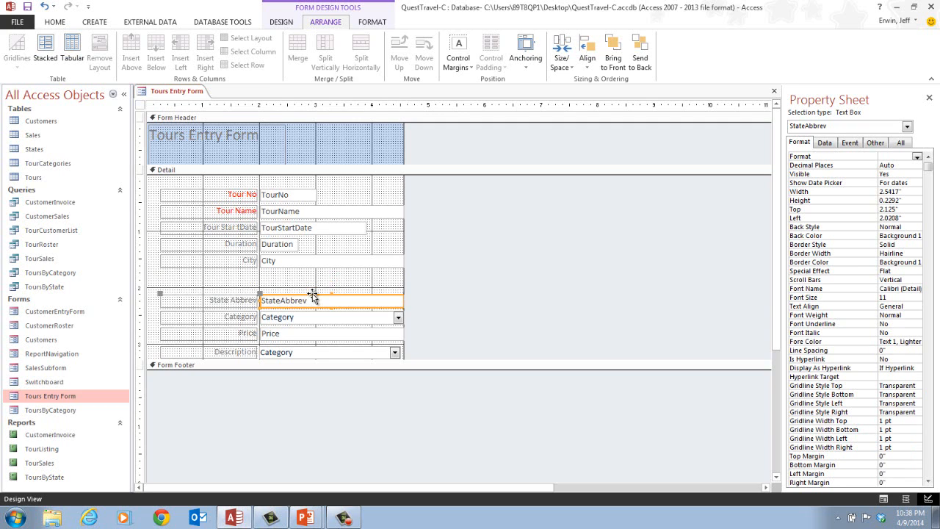
{"action": "left_click", "coordinate": [362, 260]}
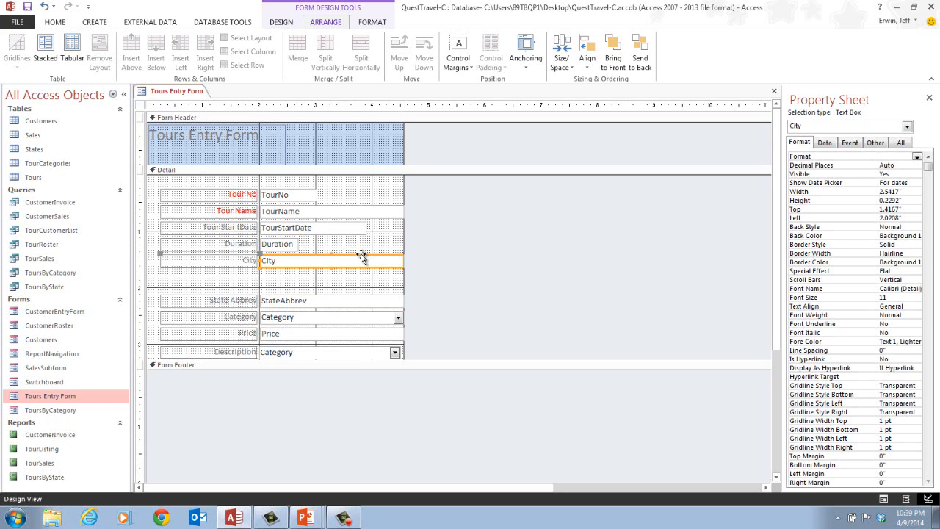
{"action": "left_click", "coordinate": [361, 254]}
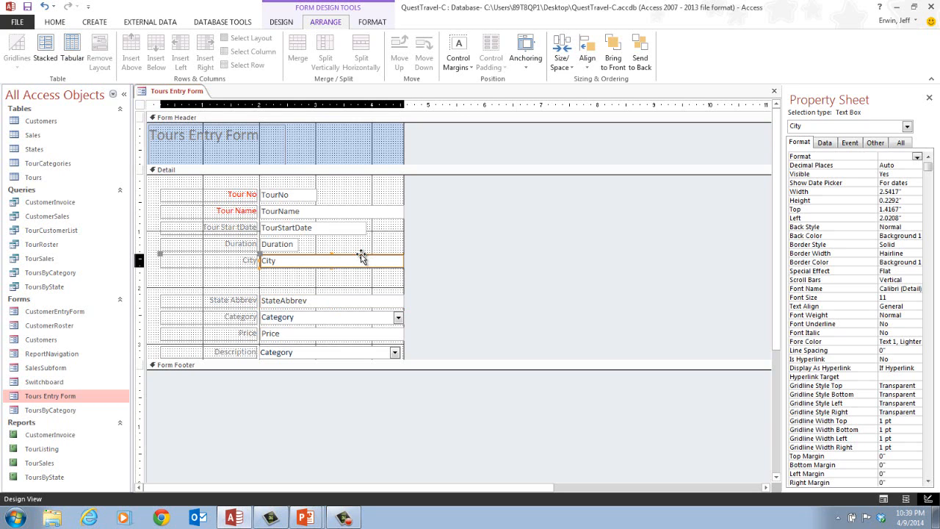
{"action": "left_click_drag", "start_coordinate": [360, 254], "coordinate": [361, 279]}
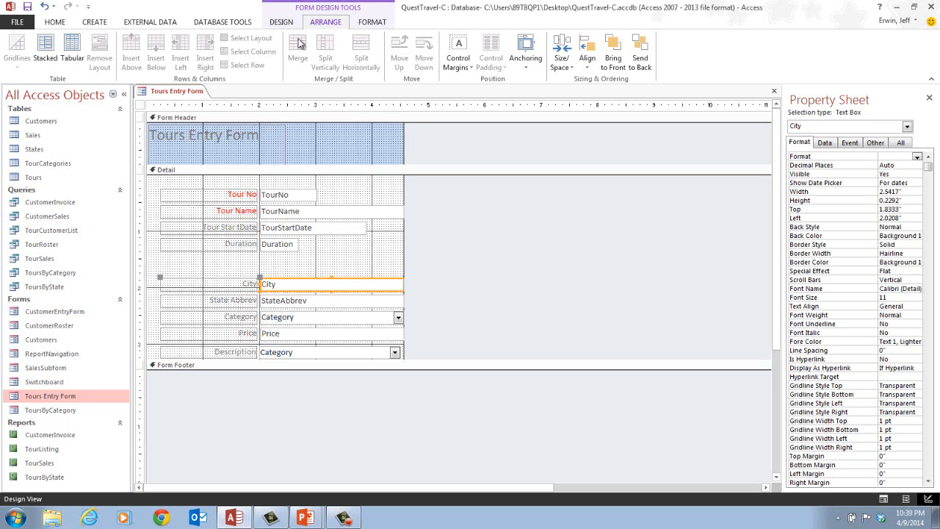
- Add an unbound text box in the gap between the Duration and City fields, aligned with the other text boxes
{"action": "left_click", "coordinate": [282, 22]}
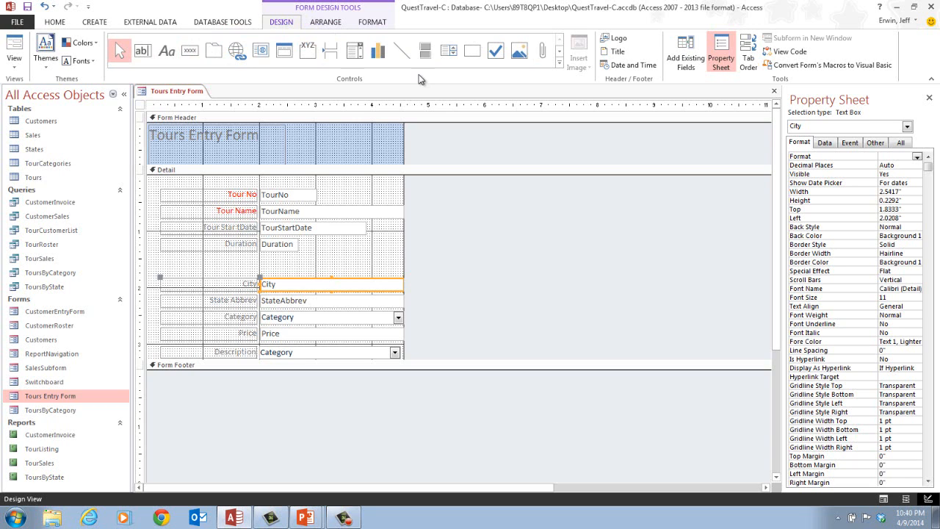
{"action": "left_click", "coordinate": [143, 52]}
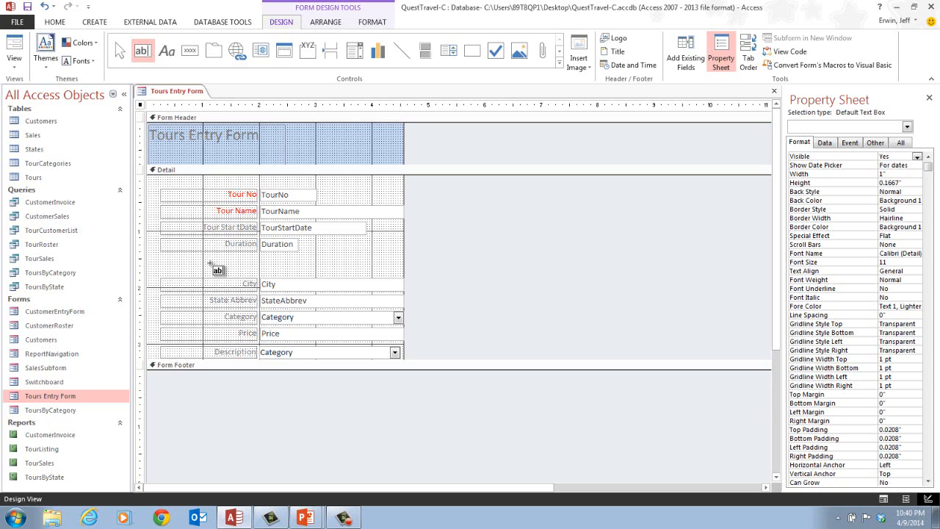
{"action": "left_click", "coordinate": [261, 260]}
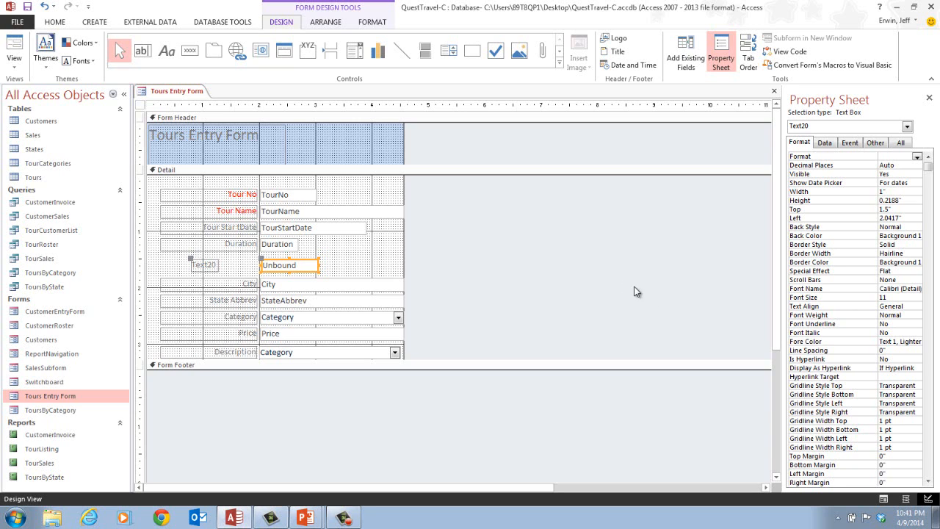
- Change the caption of the new text box's label to "Tour End Date"
{"action": "left_click", "coordinate": [205, 266]}
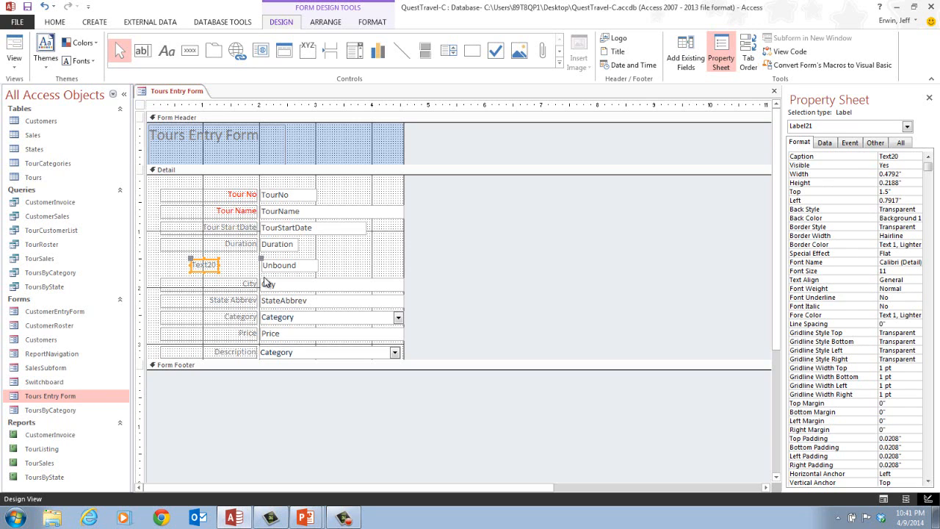
{"action": "double_click", "coordinate": [204, 265]}
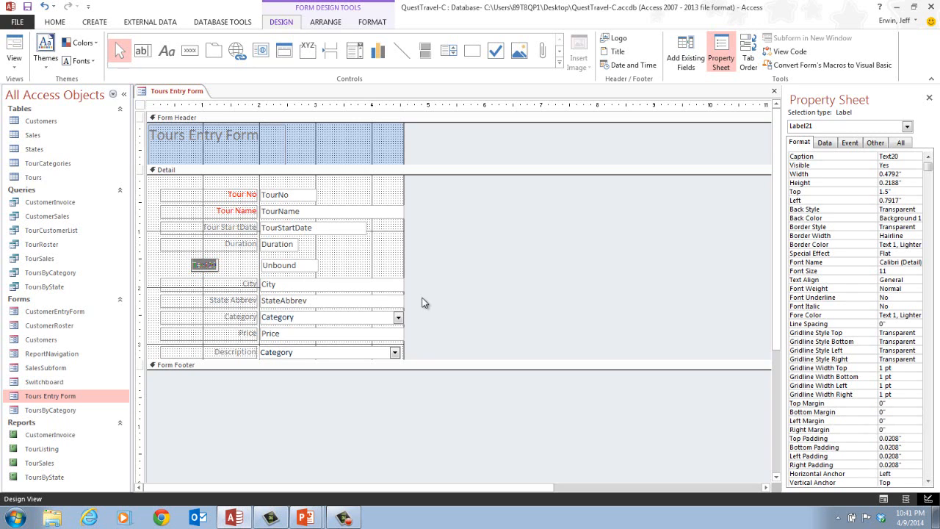
{"action": "type", "text": "Tour End Date"}
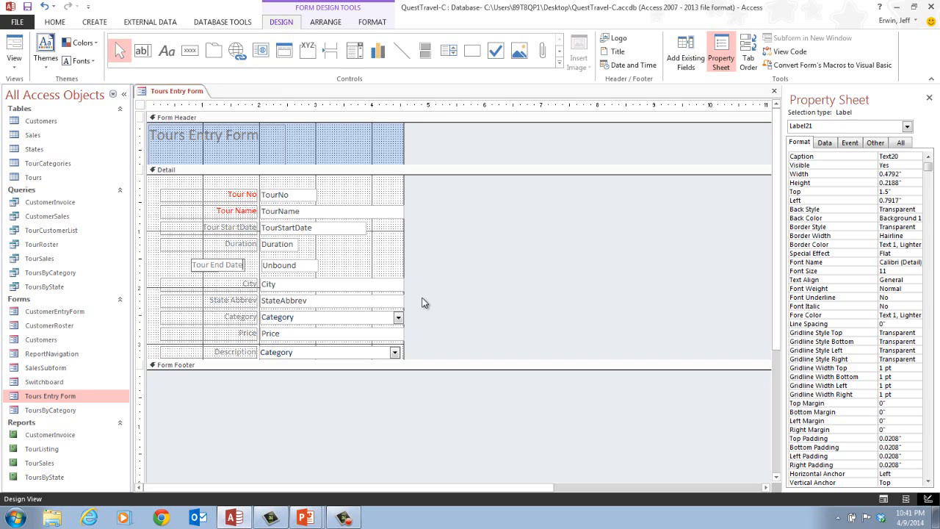
{"action": "key", "text": "Return"}
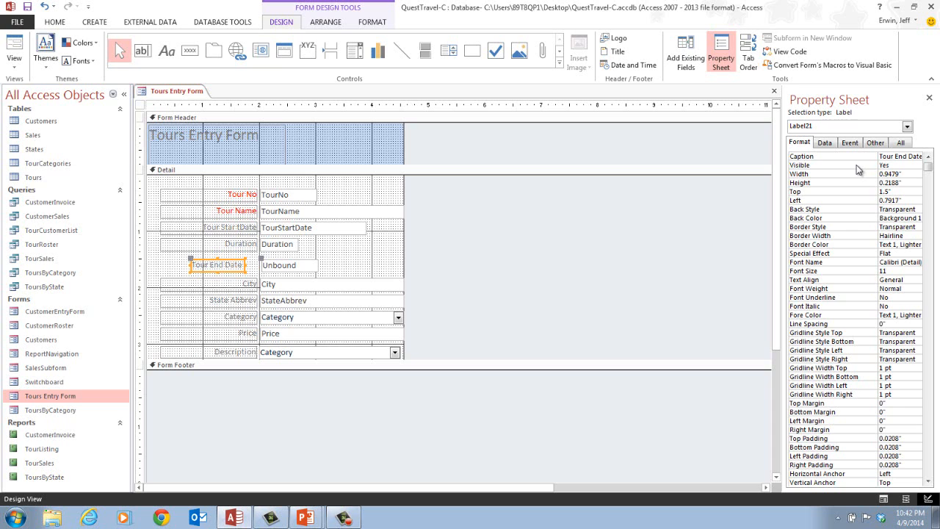
- Set the control source of the unbound text box beside Tour End Date to =[TourStartDate]+[Duration]
{"action": "left_click", "coordinate": [294, 265]}
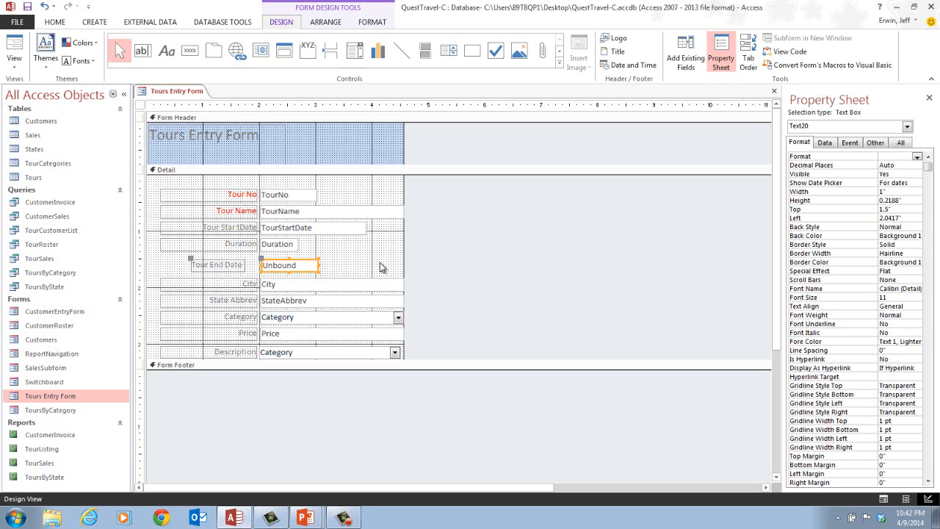
{"action": "left_click", "coordinate": [823, 144]}
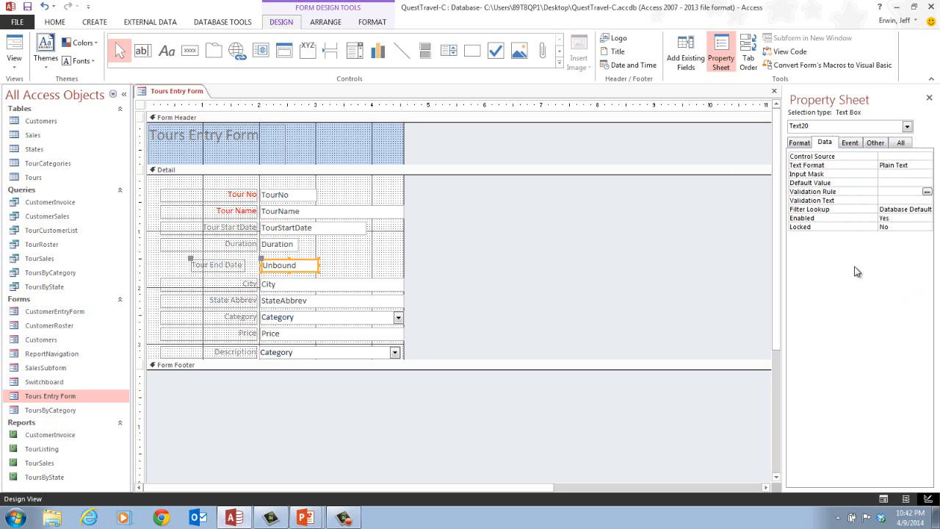
{"action": "left_click", "coordinate": [896, 157]}
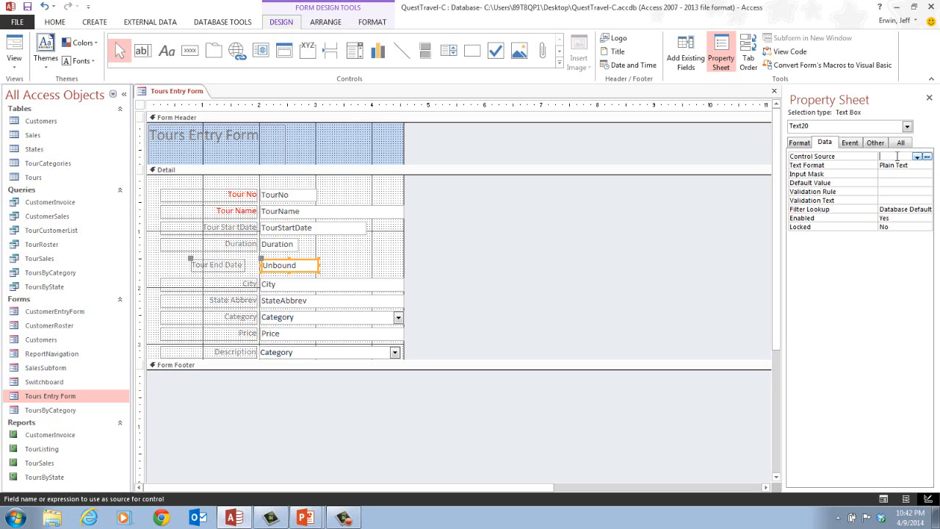
{"action": "type", "text": "=["}
{"action": "type", "text": "T"}
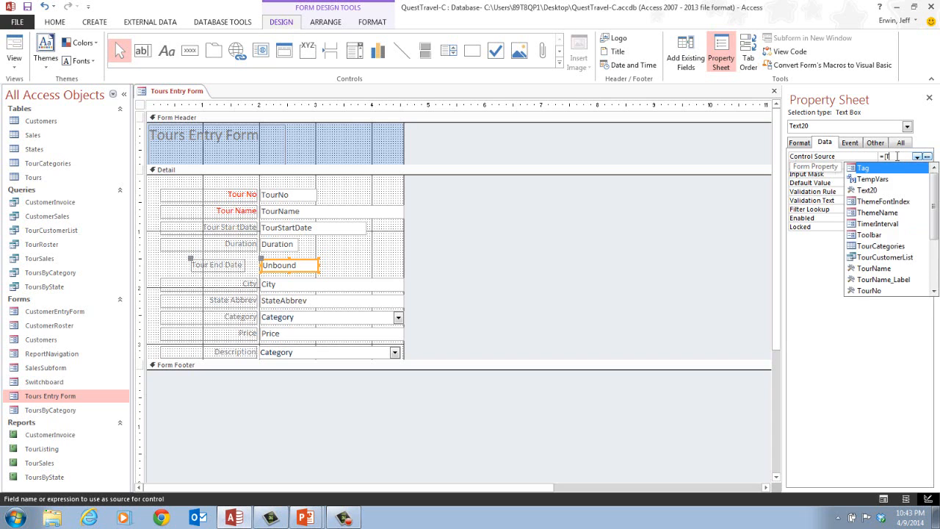
{"action": "type", "text": "our"}
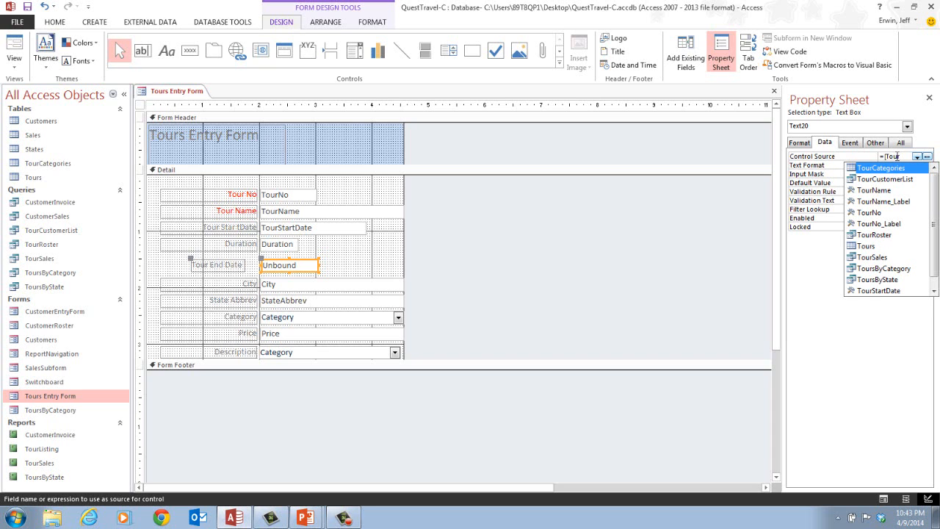
{"action": "type", "text": "St"}
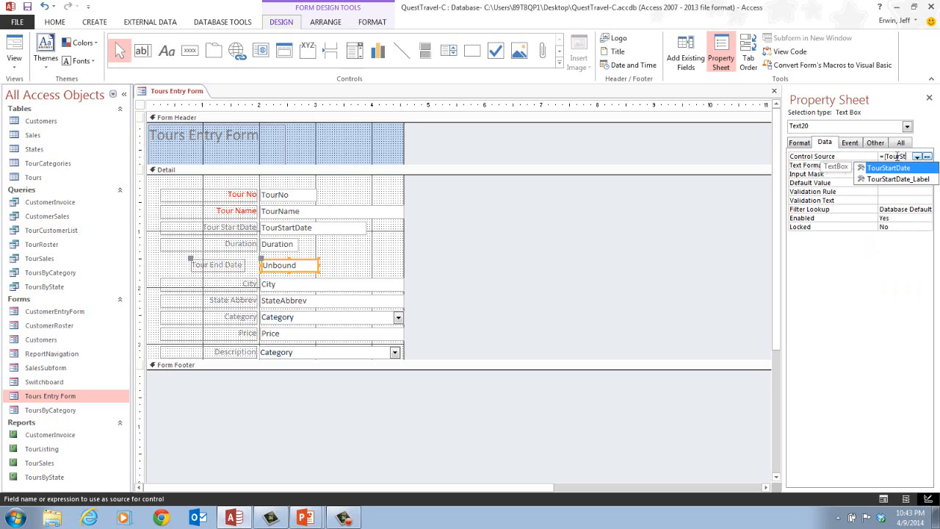
{"action": "type", "text": "art"}
{"action": "type", "text": "Date]"}
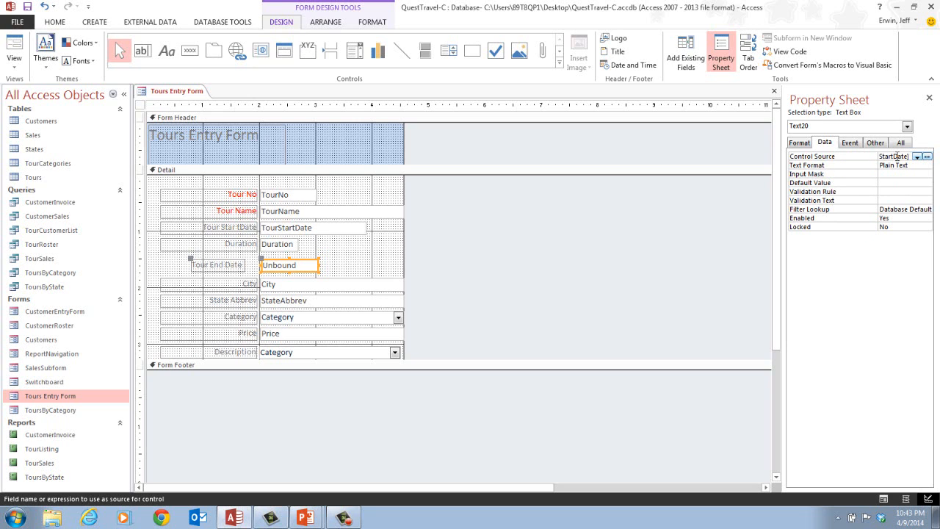
{"action": "type", "text": " + ["}
{"action": "type", "text": "D"}
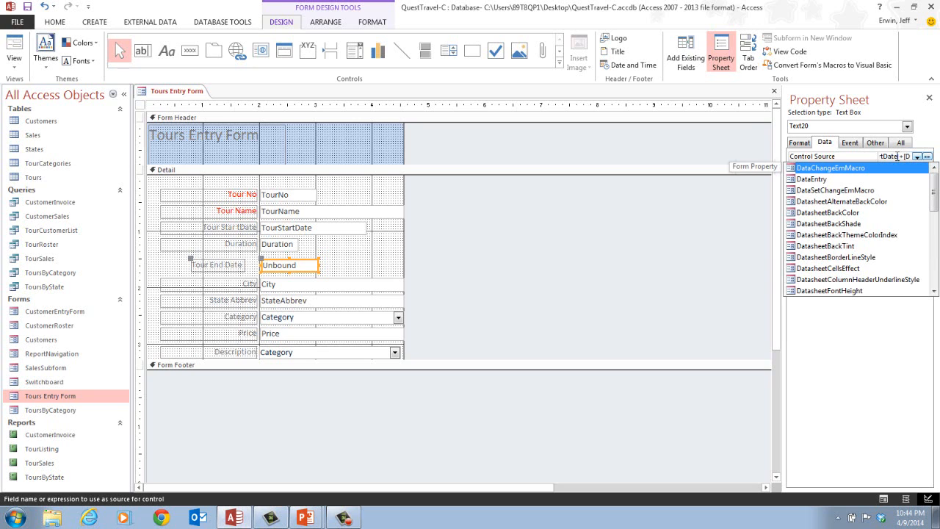
{"action": "type", "text": "uration"}
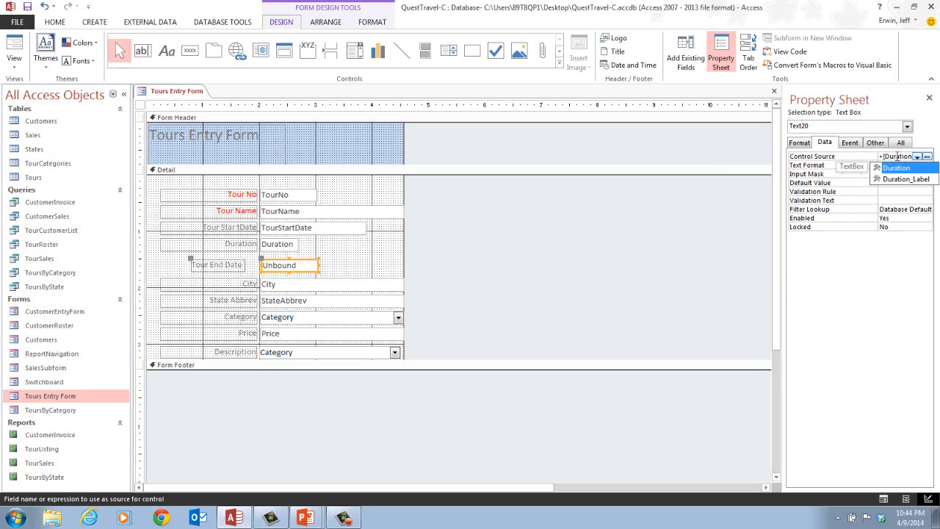
{"action": "type", "text": "]"}
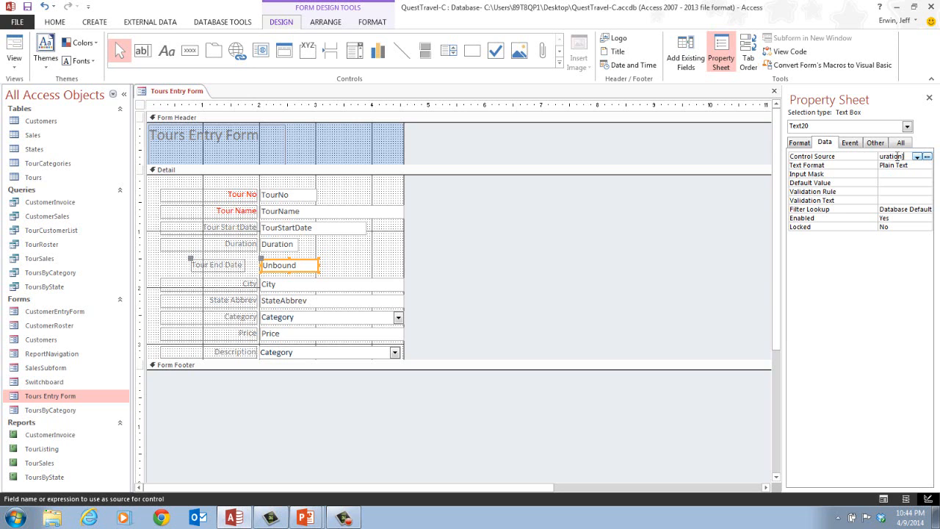
{"action": "type", "text": "]"}
{"action": "key", "text": "Return"}
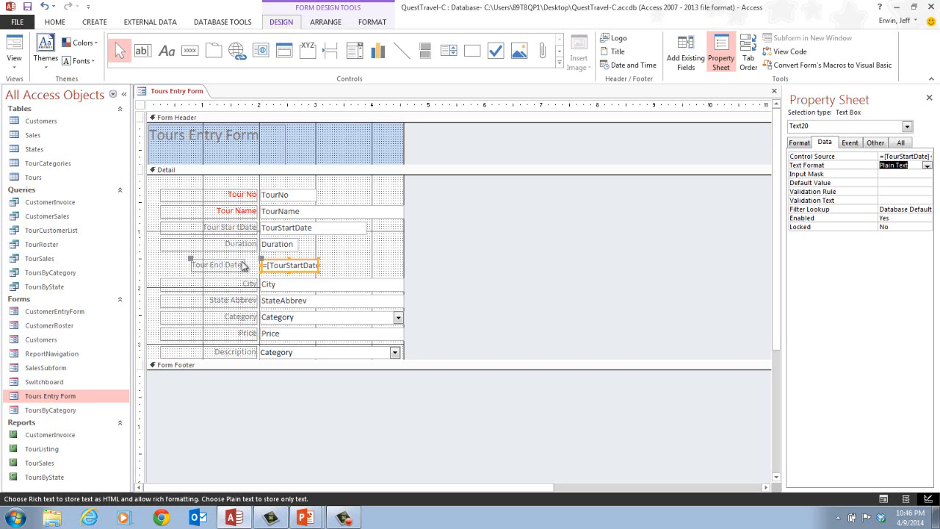
- Display the form in Form View and sort its records by Tour Name in ascending order
{"action": "left_click", "coordinate": [14, 48]}
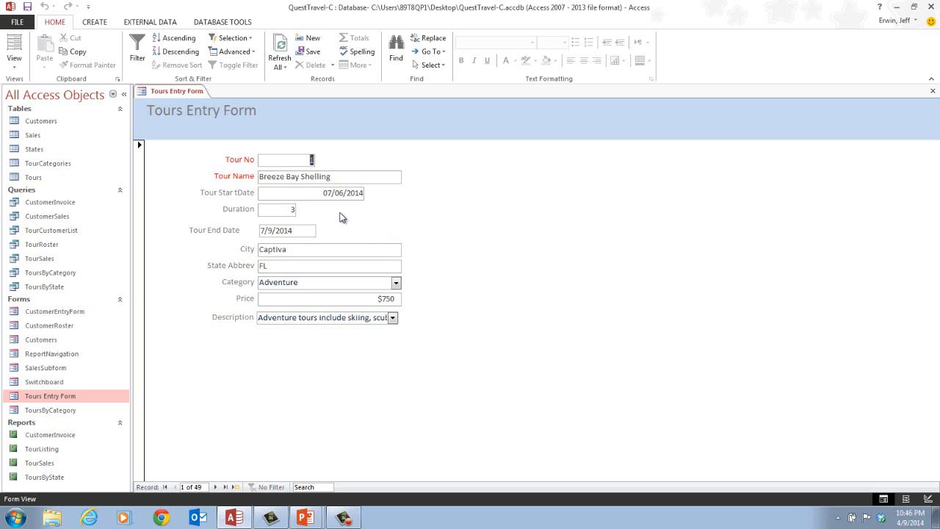
{"action": "left_click", "coordinate": [340, 176]}
{"action": "left_click", "coordinate": [190, 44]}
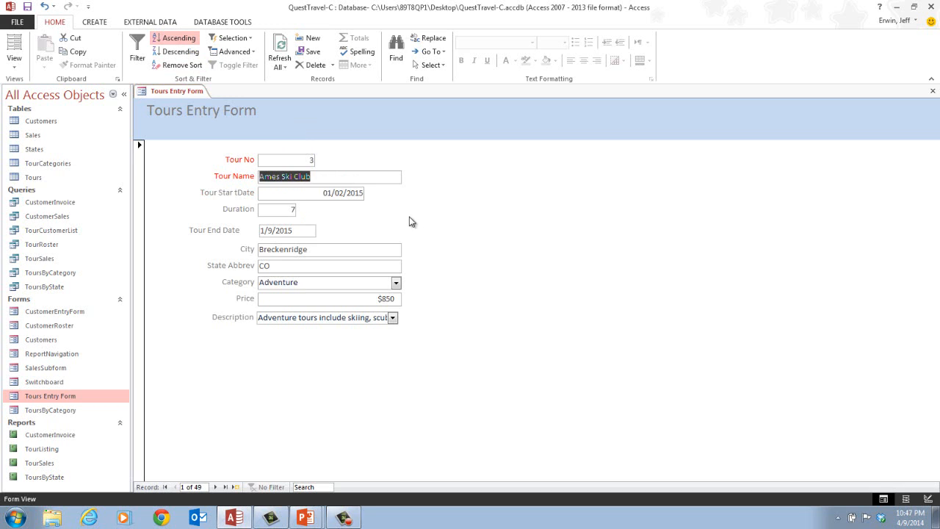
- Set the Duration of the Ames Ski Club tour to 5 and move on to recalculate its end date
{"action": "left_click", "coordinate": [304, 210]}
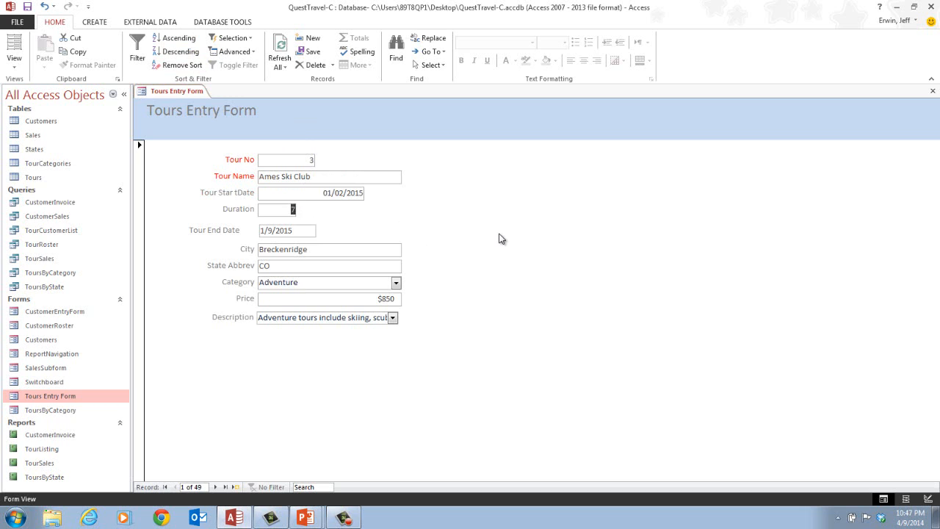
{"action": "type", "text": "5"}
{"action": "key", "text": "Tab"}
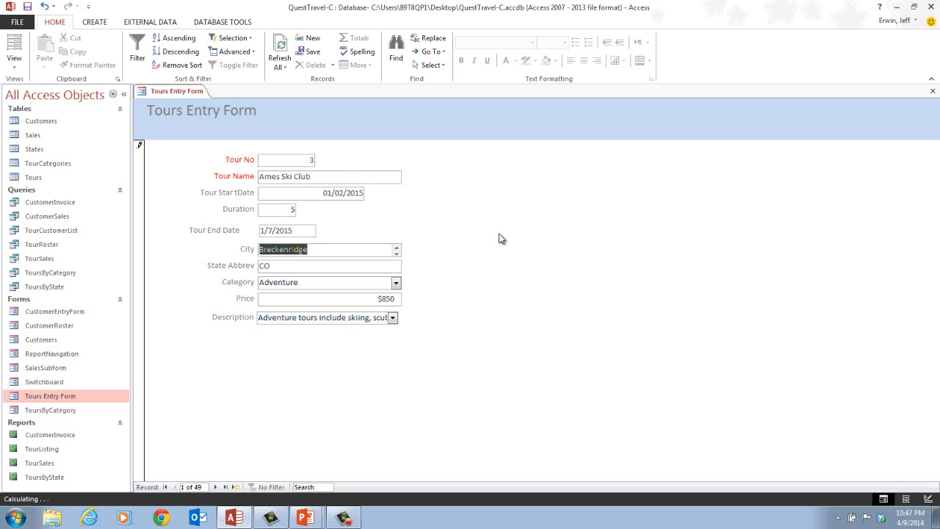